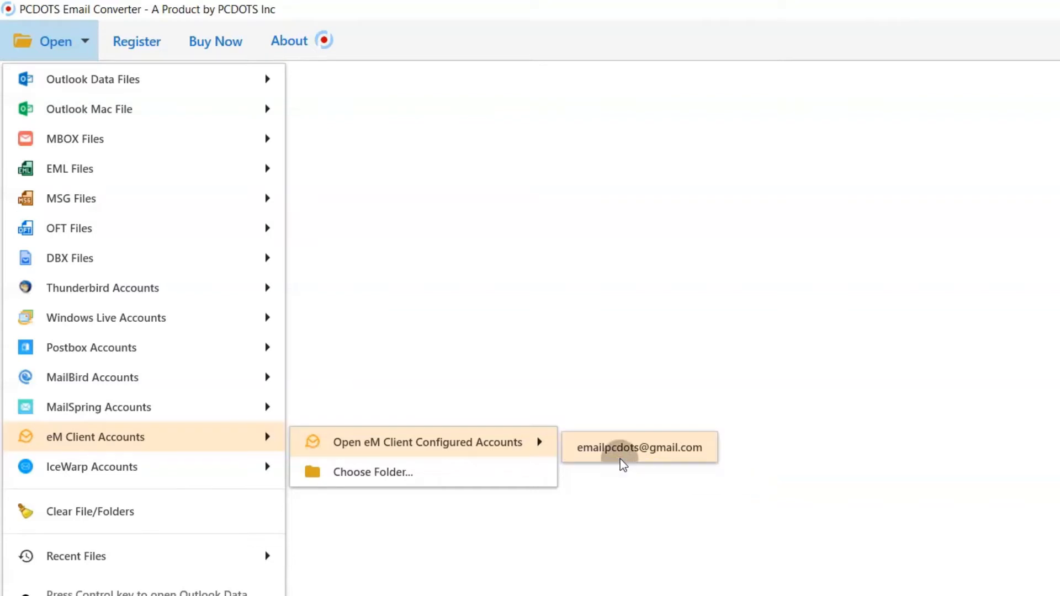
Load the configured eM Client account and turn off Compact View for its folder tree
{"action": "left_click", "coordinate": [621, 460]}
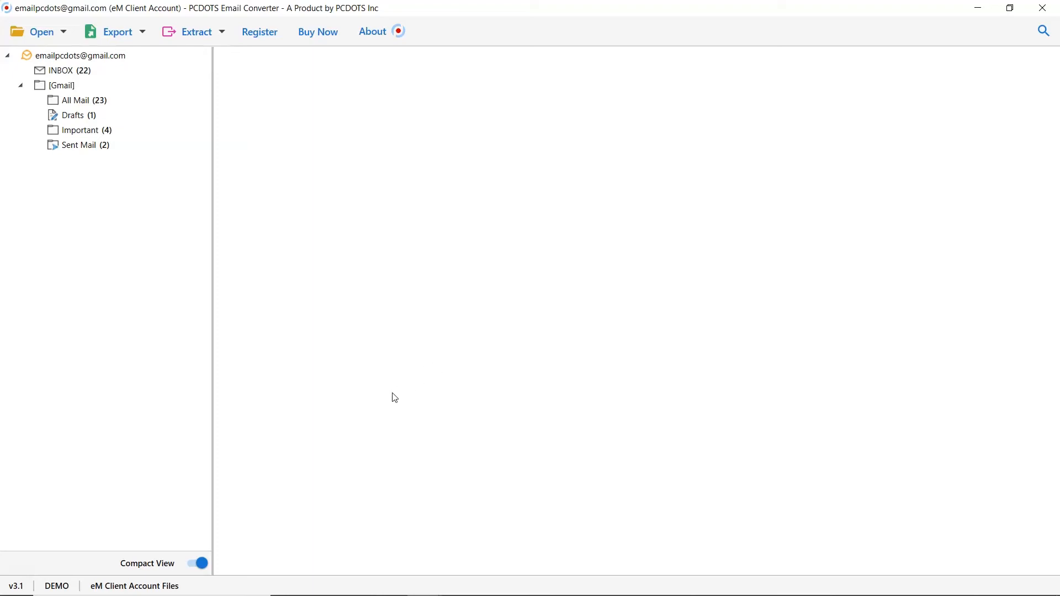
{"action": "left_click", "coordinate": [201, 562]}
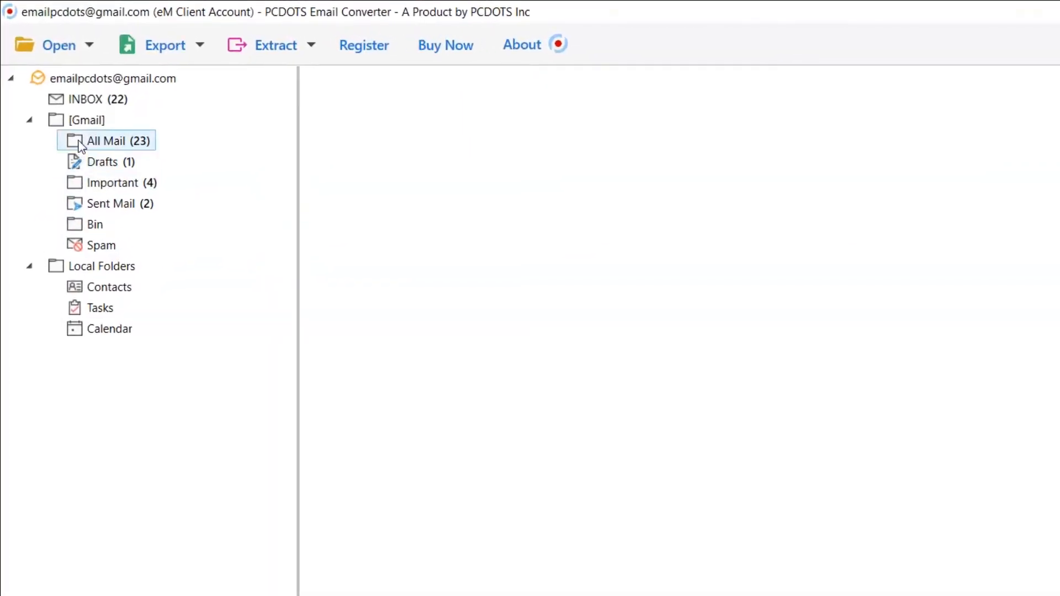
Preview the "How is the history put together?" message in All Mail and check the actions available for its Email Marketing.docx attachment
{"action": "left_click", "coordinate": [81, 145]}
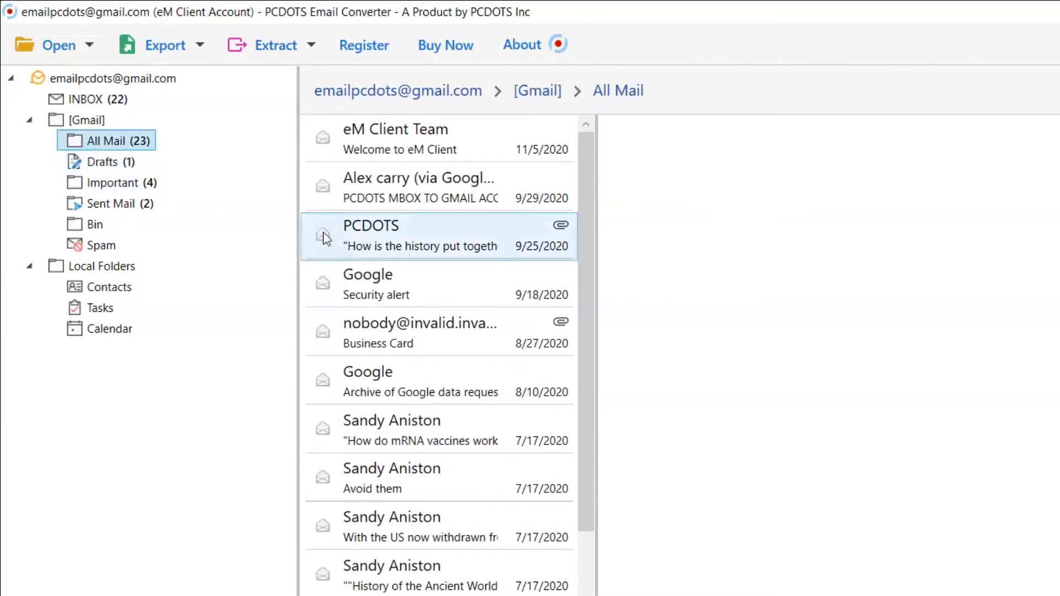
{"action": "left_click", "coordinate": [386, 246]}
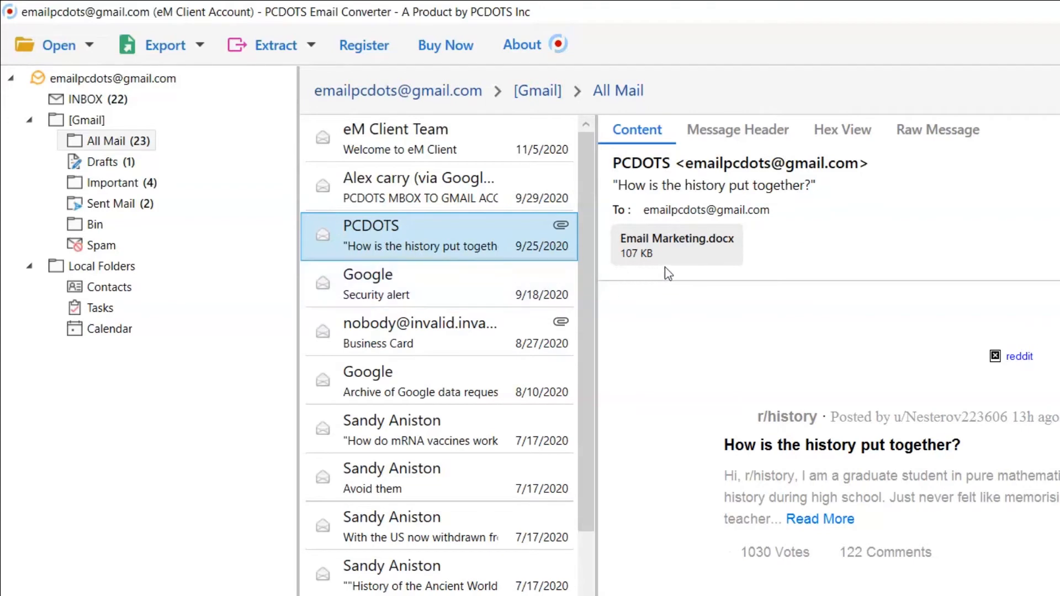
{"action": "right_click", "coordinate": [700, 261]}
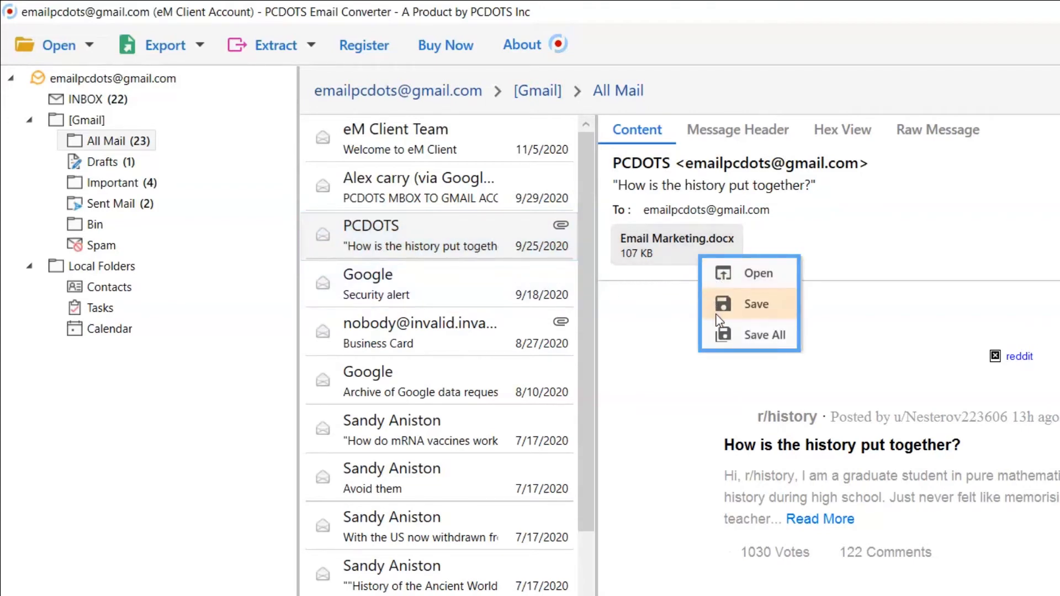
{"action": "left_click", "coordinate": [709, 279]}
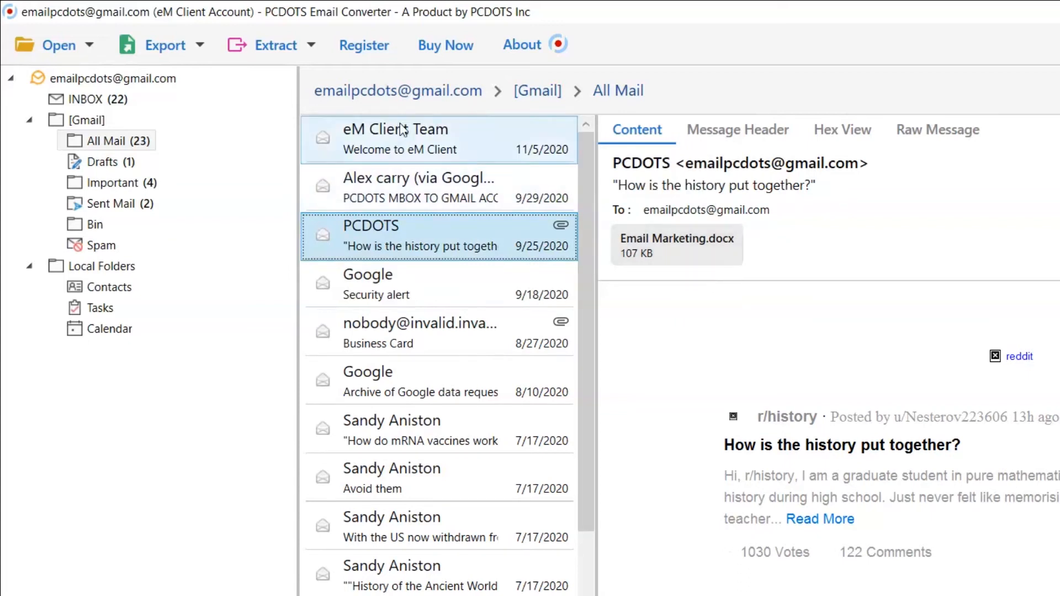
{"action": "left_click", "coordinate": [202, 45]}
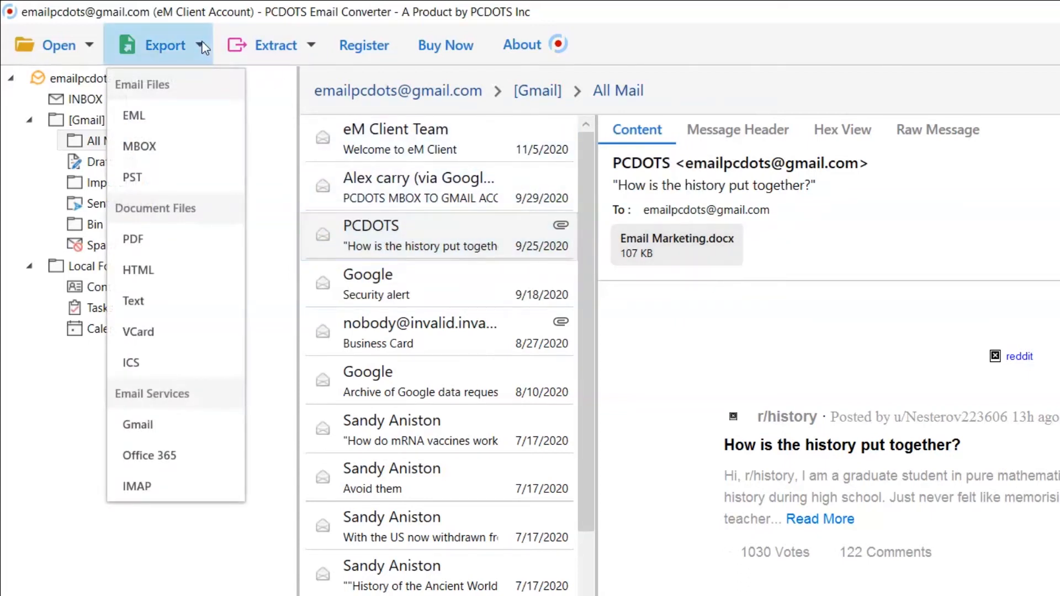
{"action": "left_click", "coordinate": [201, 44]}
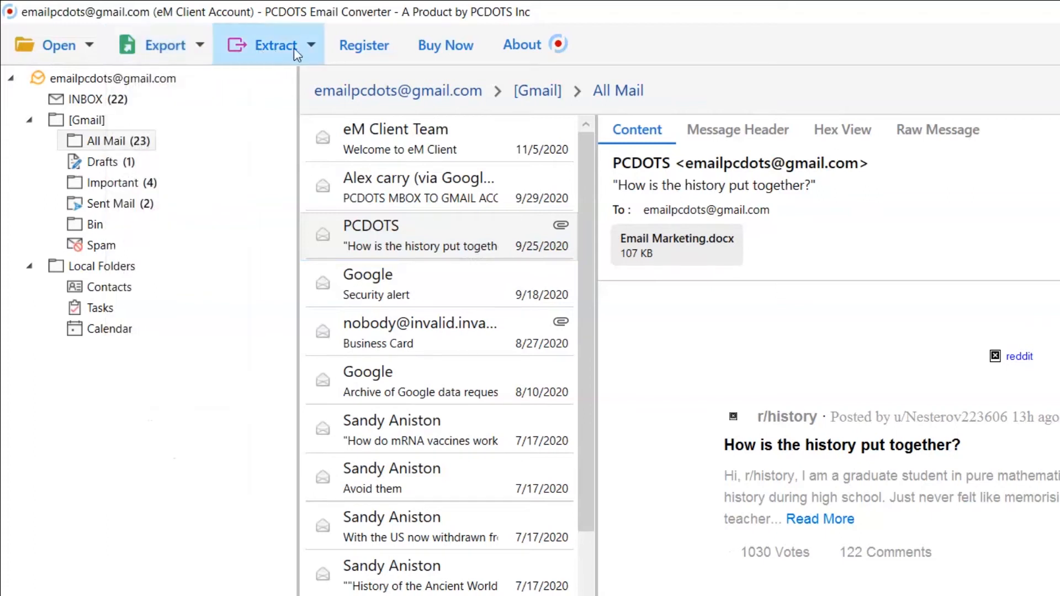
{"action": "left_click", "coordinate": [310, 45]}
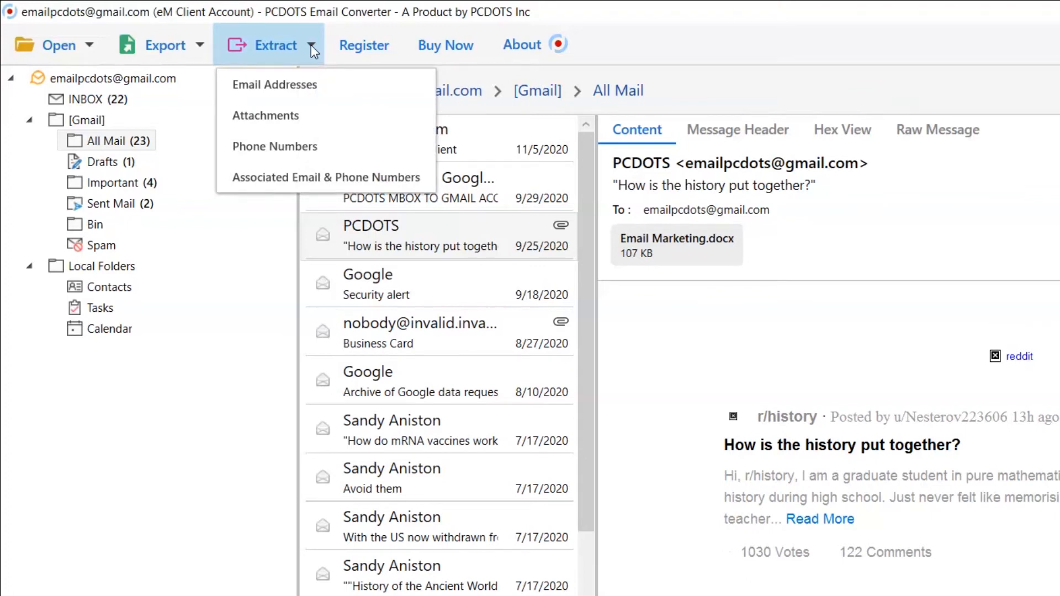
{"action": "left_click", "coordinate": [310, 45]}
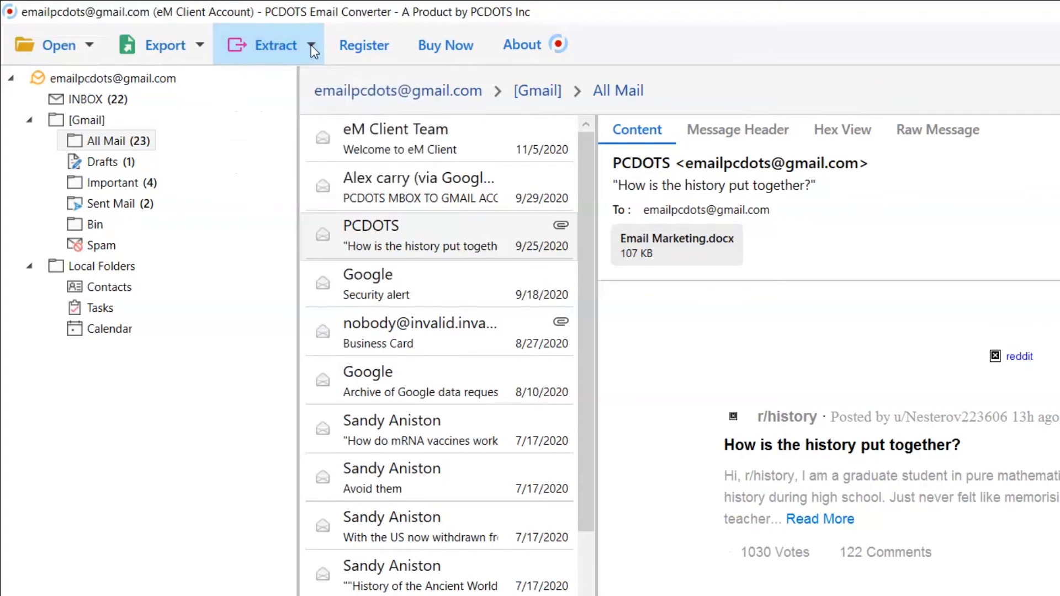
Choose Text as the export format for the loaded account's folders
{"action": "left_click", "coordinate": [200, 47]}
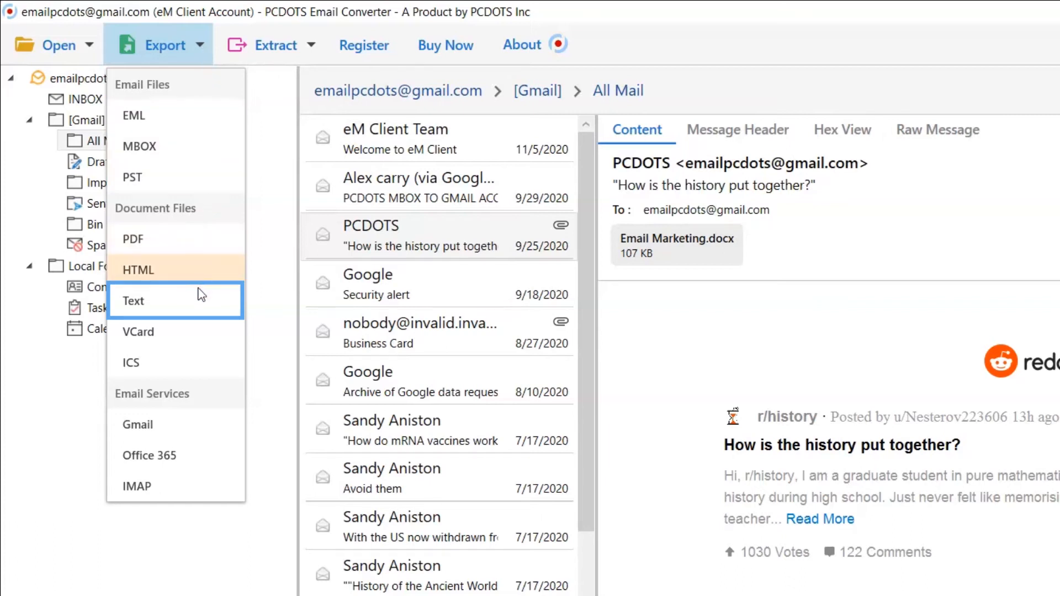
{"action": "left_click", "coordinate": [202, 311]}
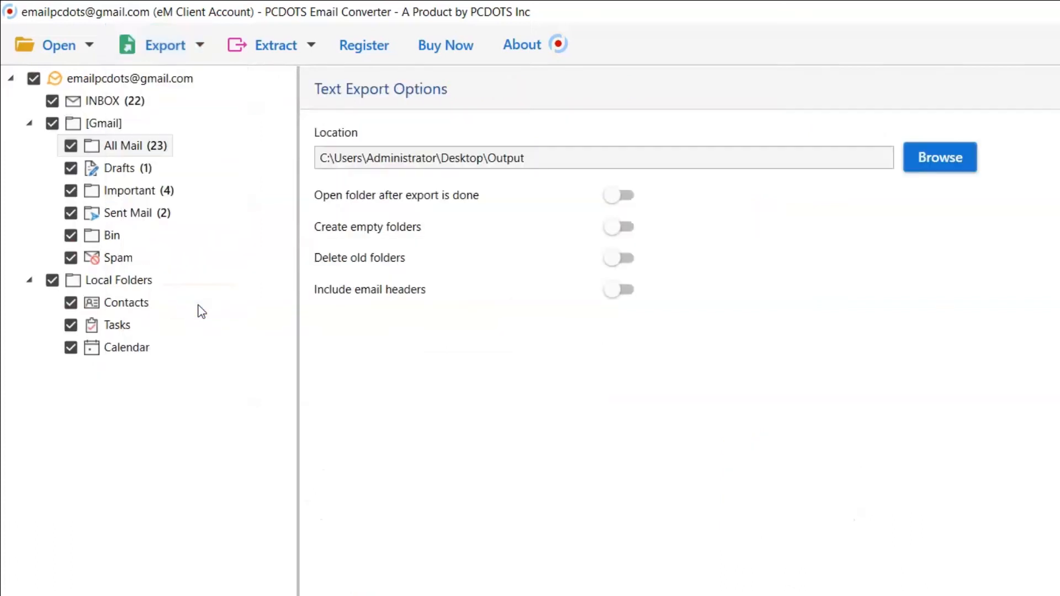
{"action": "left_click", "coordinate": [70, 213]}
{"action": "left_click", "coordinate": [71, 191]}
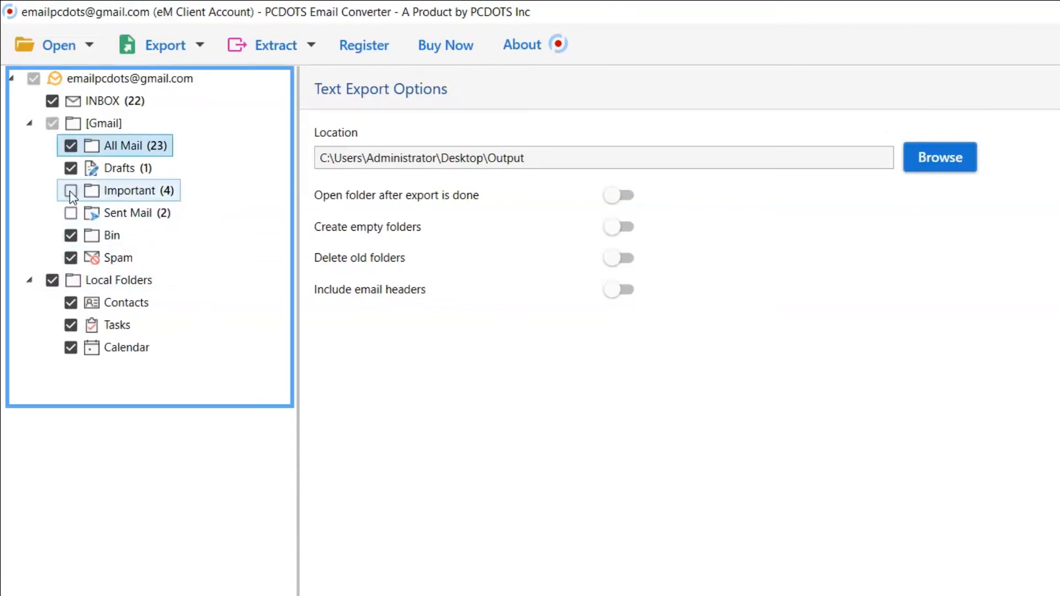
{"action": "left_click", "coordinate": [70, 191]}
{"action": "left_click", "coordinate": [70, 213]}
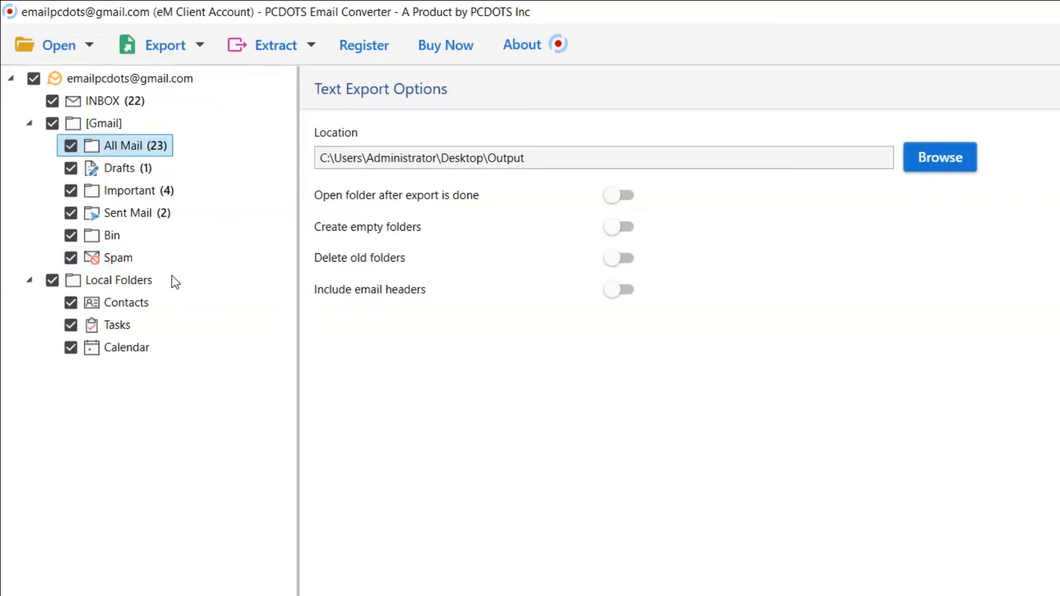
Set the Output folder on the Desktop as the location for the exported text files
{"action": "left_click", "coordinate": [935, 160]}
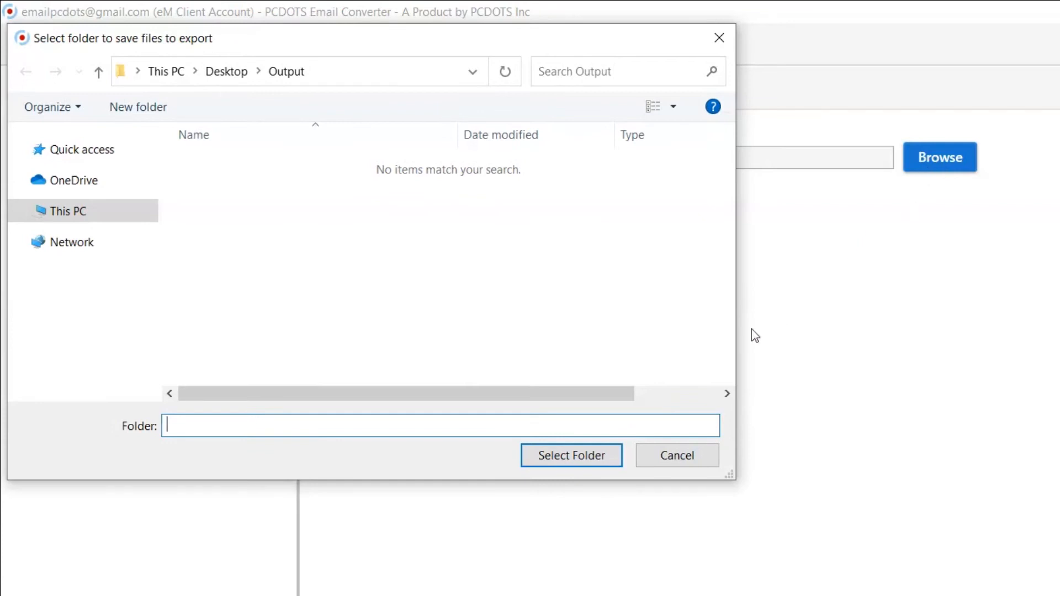
{"action": "left_click", "coordinate": [552, 463]}
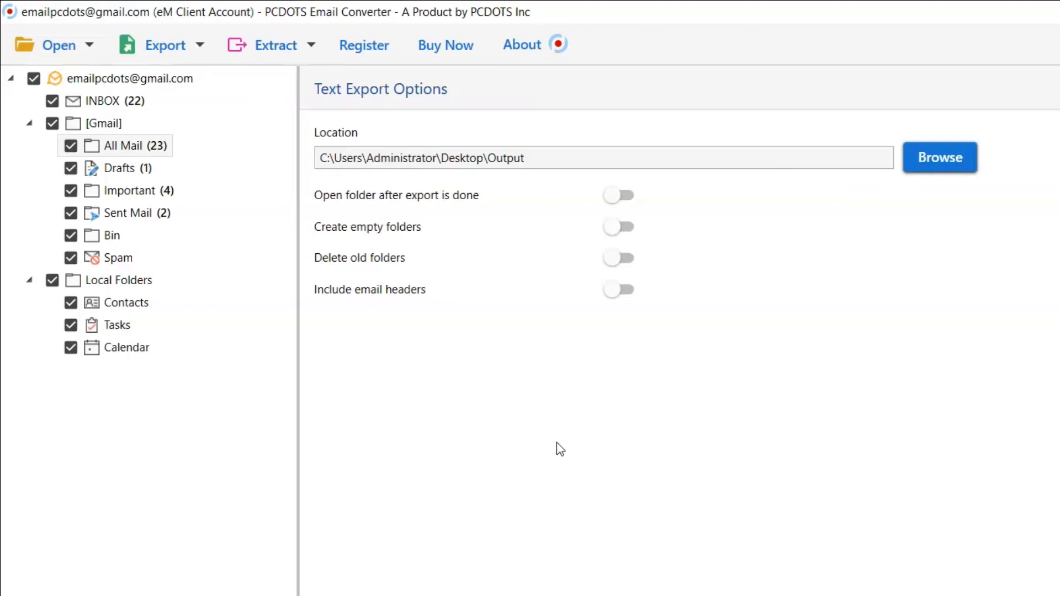
{"action": "left_click", "coordinate": [612, 200]}
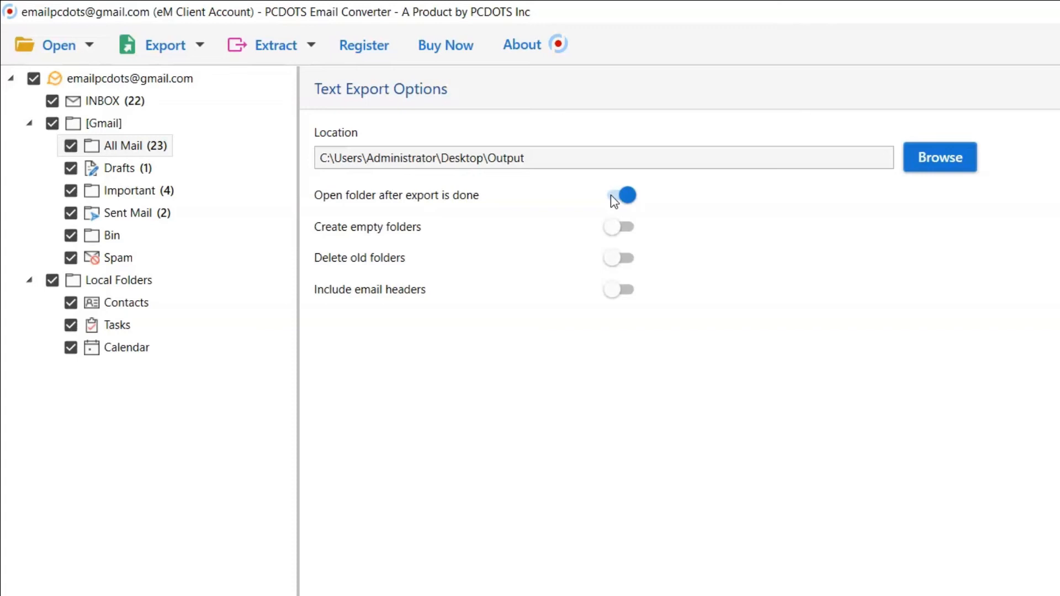
{"action": "left_click", "coordinate": [611, 196]}
{"action": "left_click", "coordinate": [619, 259]}
{"action": "left_click", "coordinate": [617, 259]}
{"action": "left_click", "coordinate": [619, 292]}
{"action": "left_click", "coordinate": [618, 293]}
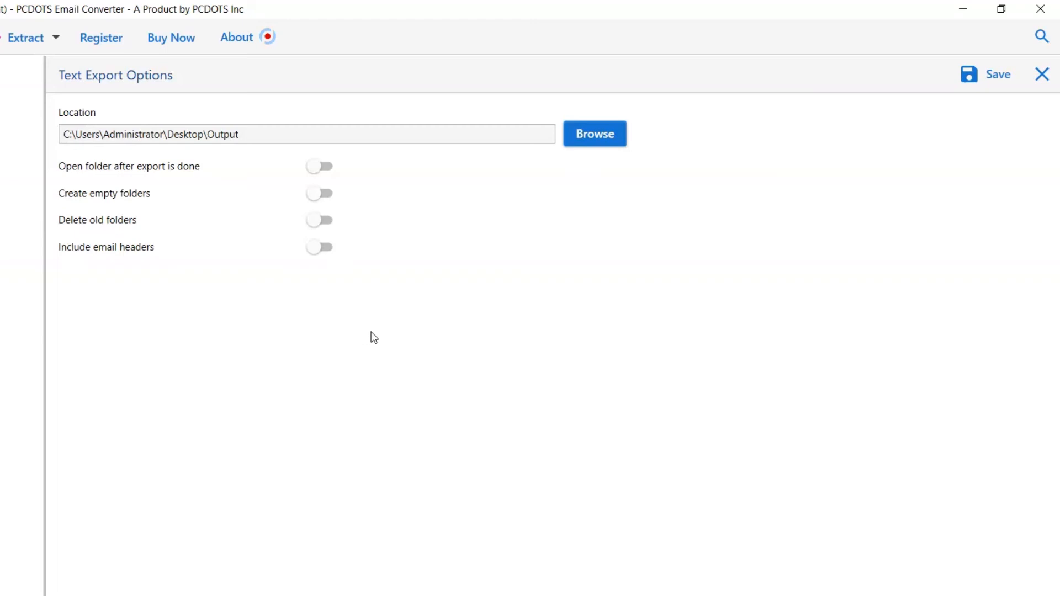
Export the selected folders as text files and dismiss the demo edition notice
{"action": "left_click", "coordinate": [985, 82]}
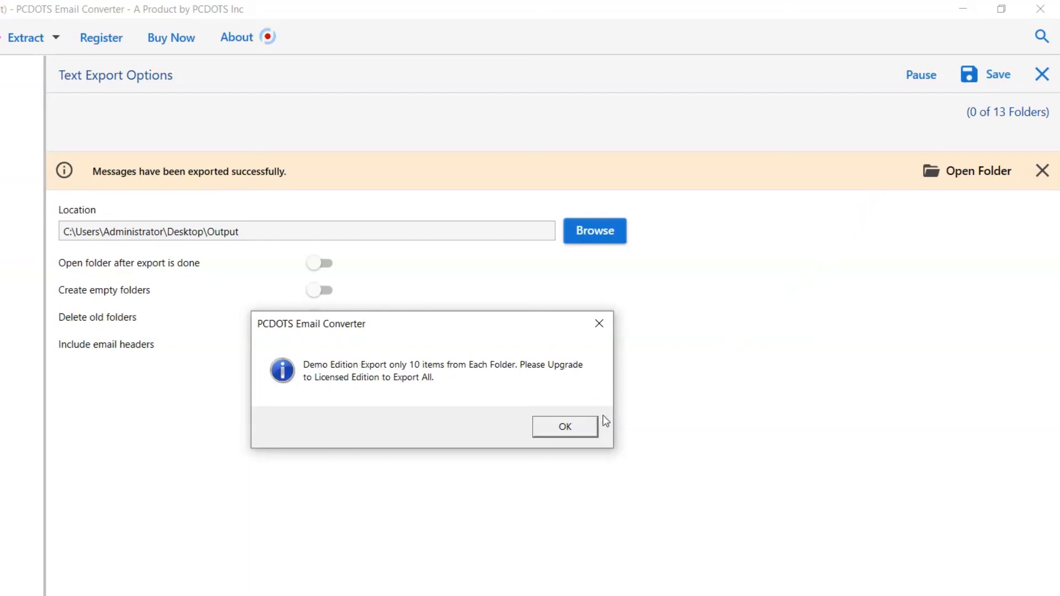
{"action": "left_click", "coordinate": [577, 436]}
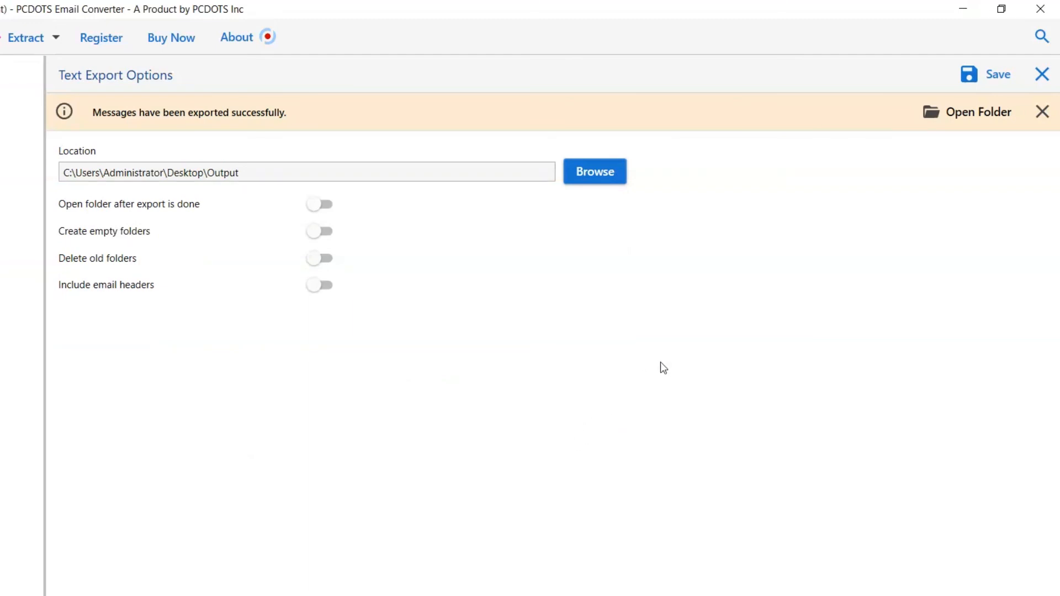
Open the export destination and go into the account's INBOX folder to examine the exported text files
{"action": "left_click", "coordinate": [974, 119]}
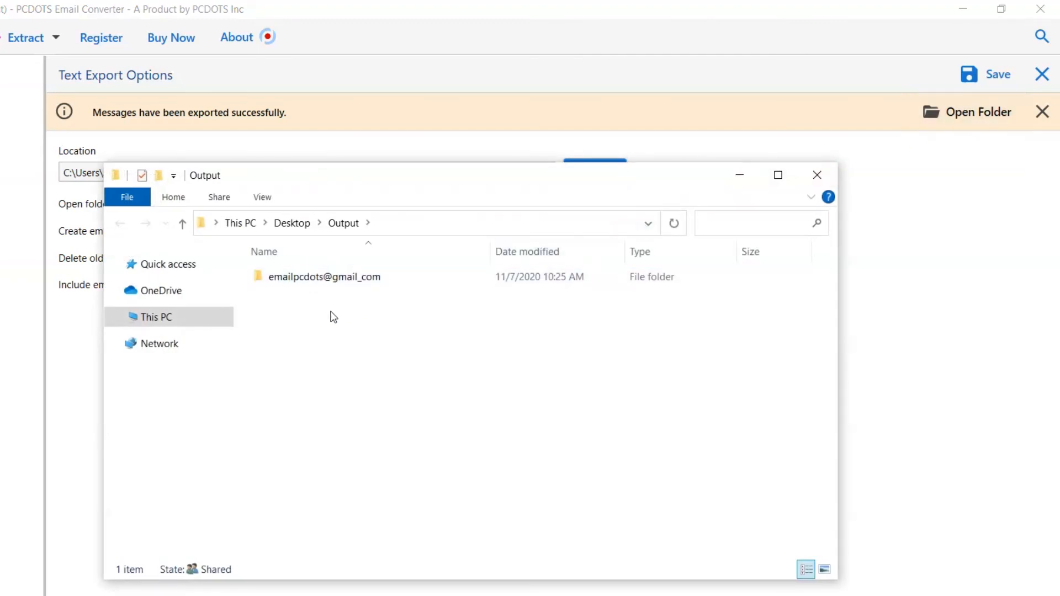
{"action": "left_click", "coordinate": [287, 282]}
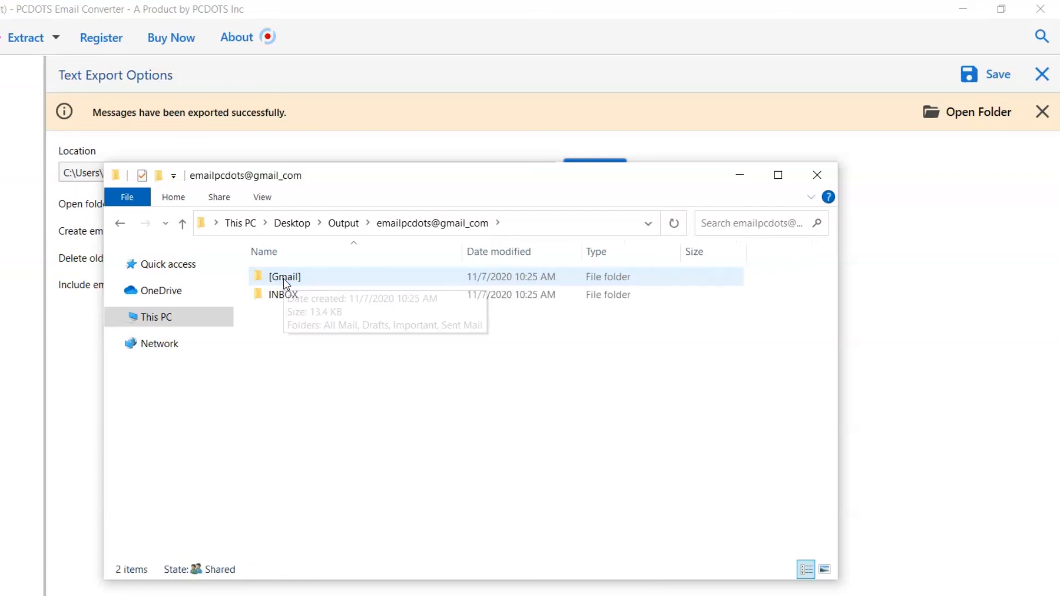
{"action": "left_click", "coordinate": [282, 293]}
{"action": "double_click", "coordinate": [283, 293]}
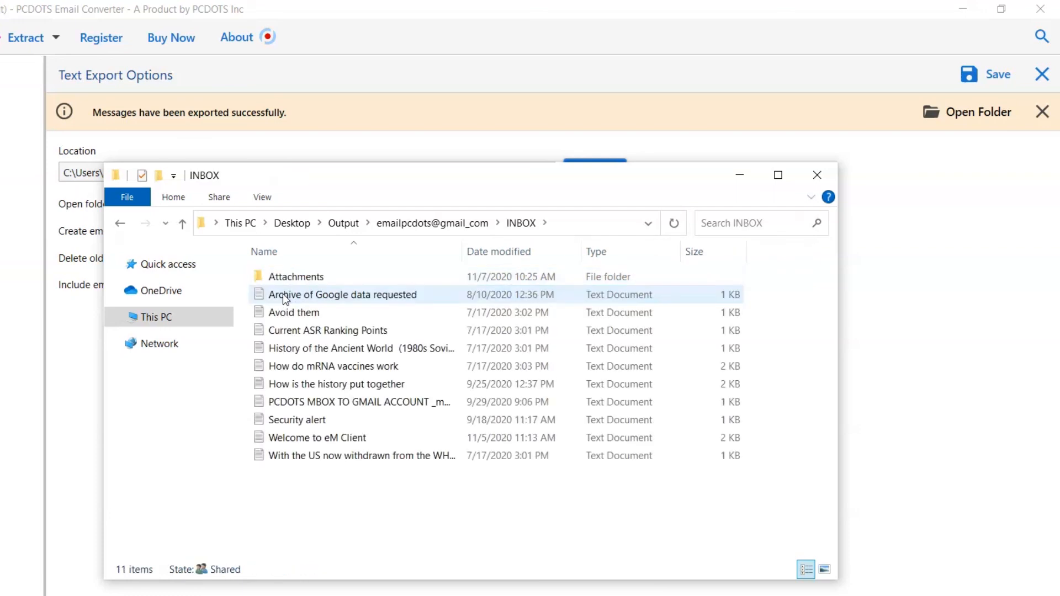